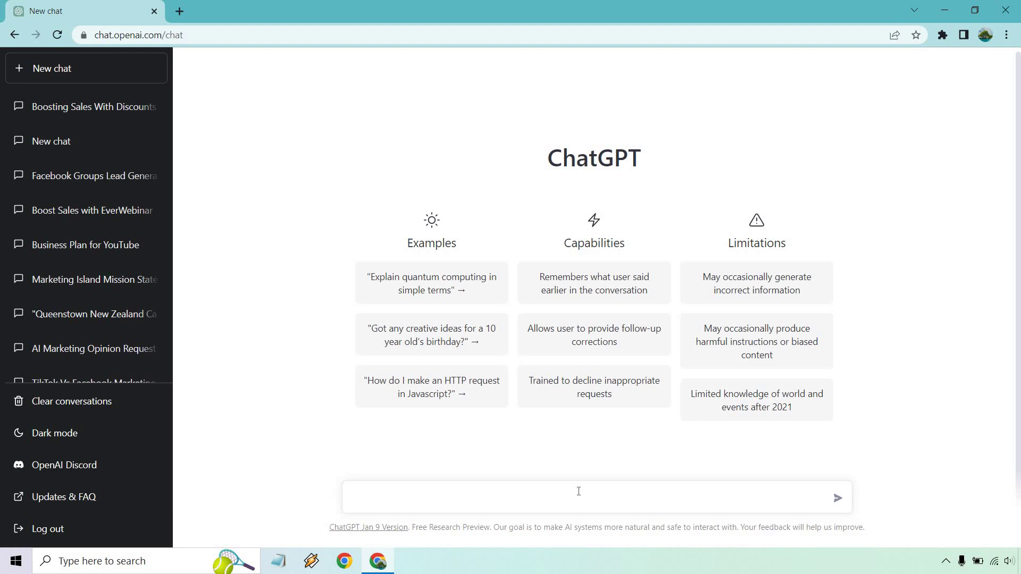
- Paste a prompt asking for as many Clickbank-related keywords as possible into the new chat
{"action": "type", "text": "I need help with keyword research. Give me as many keywords as you can related to Clickbank."}
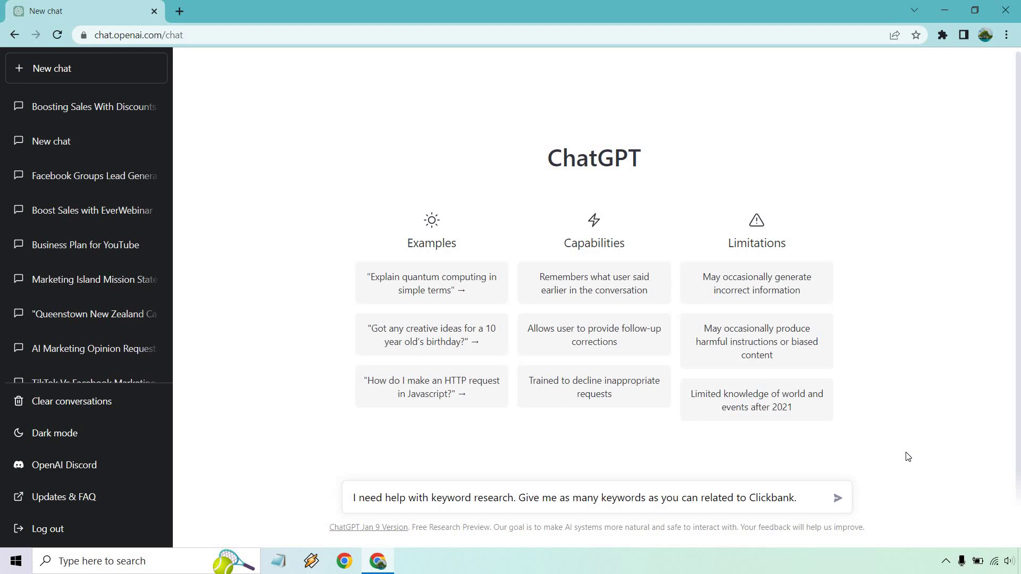
- Send the Clickbank keyword request and look over the generated keyword list
{"action": "key", "text": "Return"}
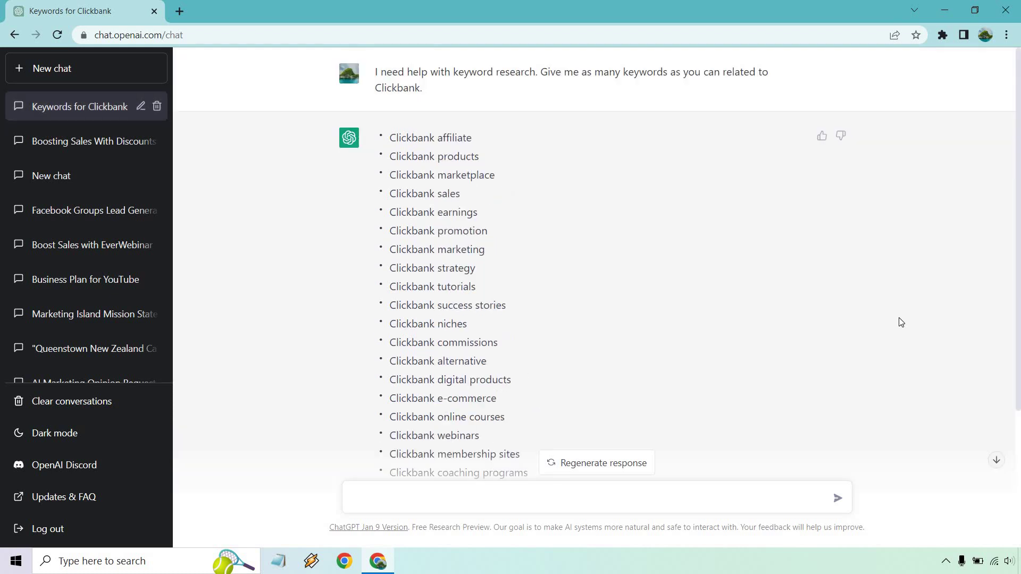
{"action": "scroll", "coordinate": [904, 303], "scroll_direction": "down", "scroll_amount": 1}
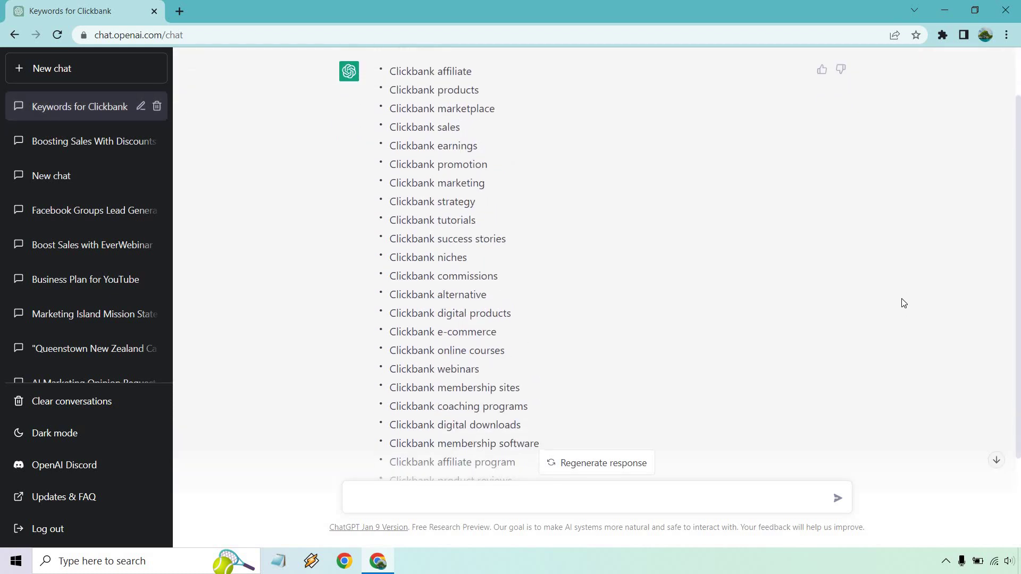
{"action": "scroll", "coordinate": [877, 319], "scroll_direction": "down", "scroll_amount": 2}
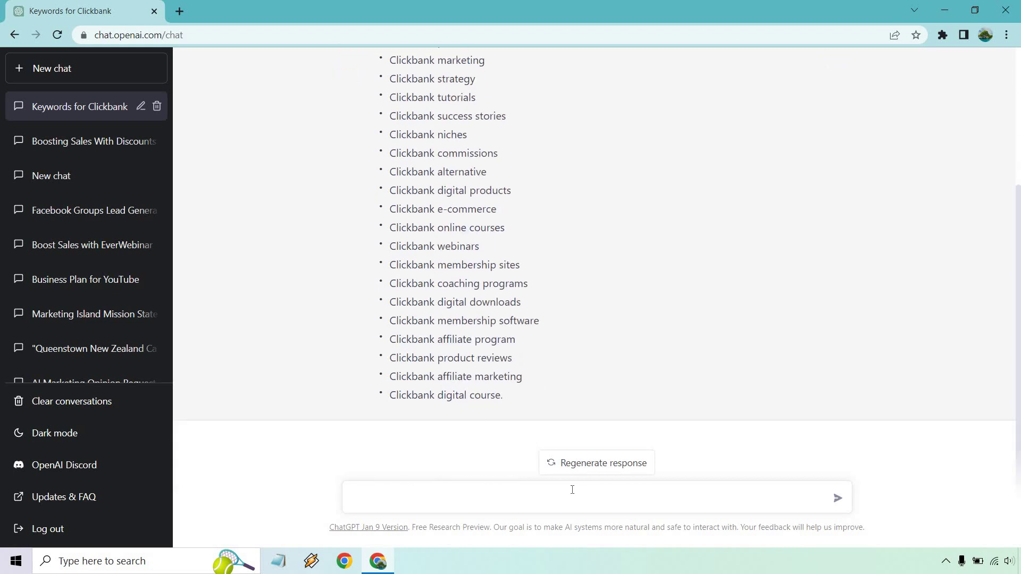
- Ask 'Give me even more keywords' and review the extended Clickbank keyword list
{"action": "type", "text": "Give me even more keywords"}
{"action": "key", "text": "Return"}
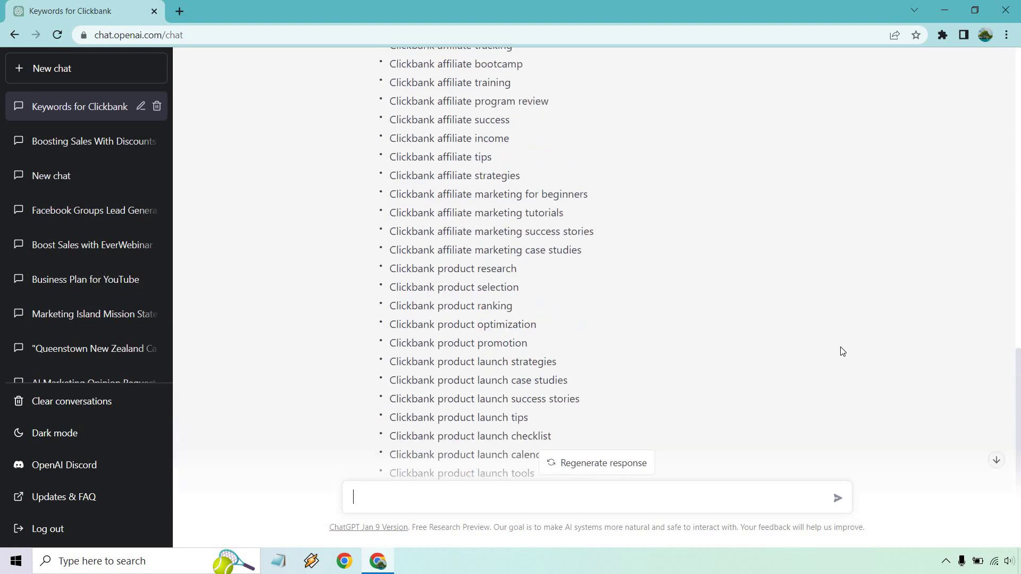
{"action": "scroll", "coordinate": [842, 352], "scroll_direction": "up", "scroll_amount": 20}
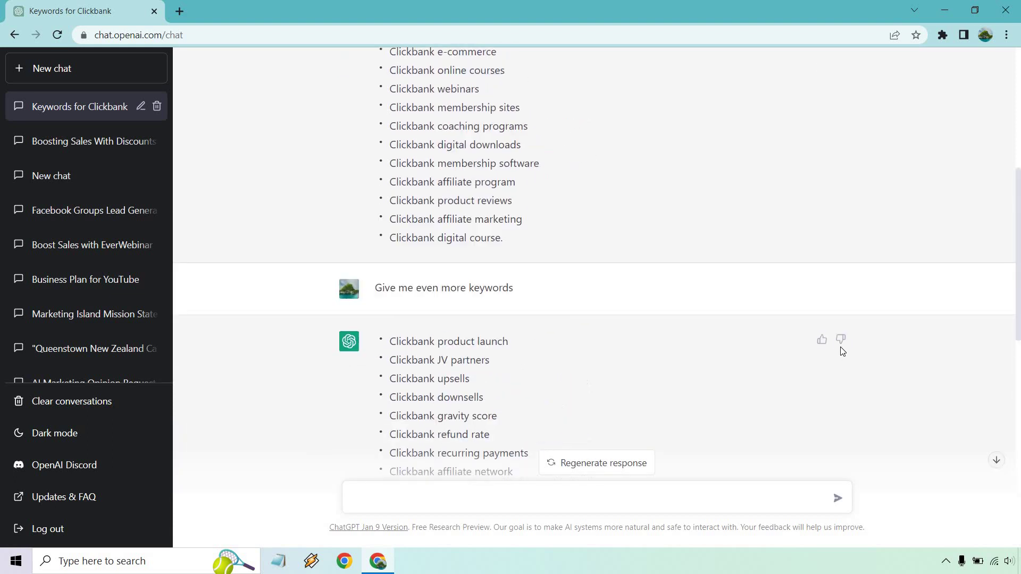
{"action": "scroll", "coordinate": [811, 336], "scroll_direction": "down", "scroll_amount": 4}
{"action": "scroll", "coordinate": [759, 294], "scroll_direction": "down", "scroll_amount": 8}
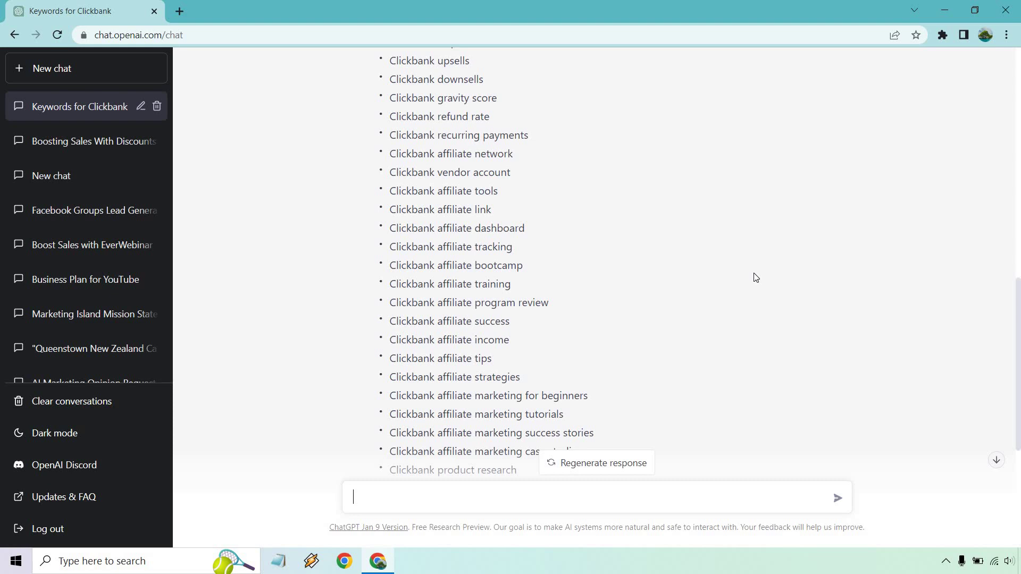
{"action": "scroll", "coordinate": [755, 277], "scroll_direction": "down", "scroll_amount": 1}
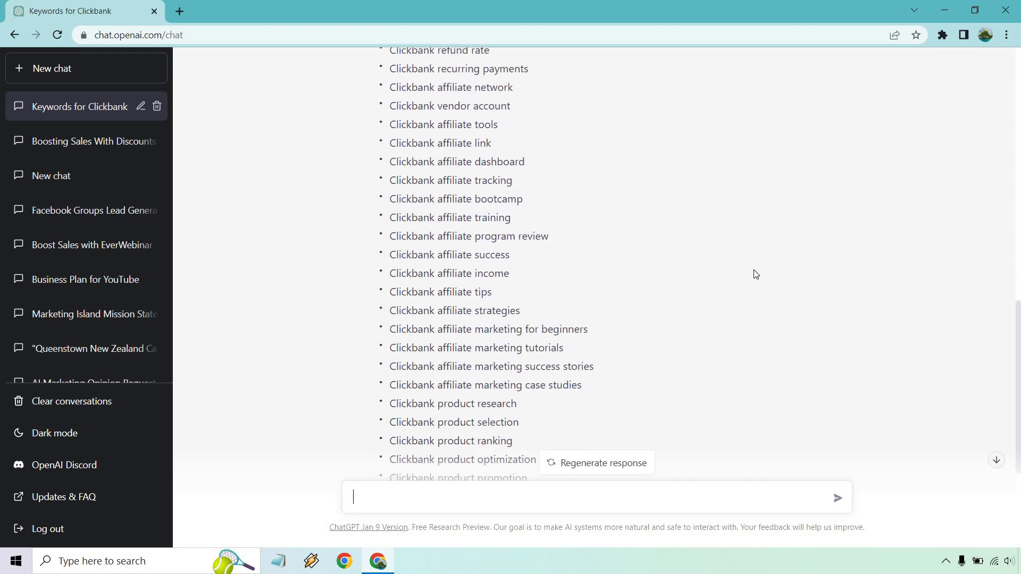
{"action": "scroll", "coordinate": [756, 275], "scroll_direction": "down", "scroll_amount": 2}
{"action": "scroll", "coordinate": [756, 274], "scroll_direction": "down", "scroll_amount": 1}
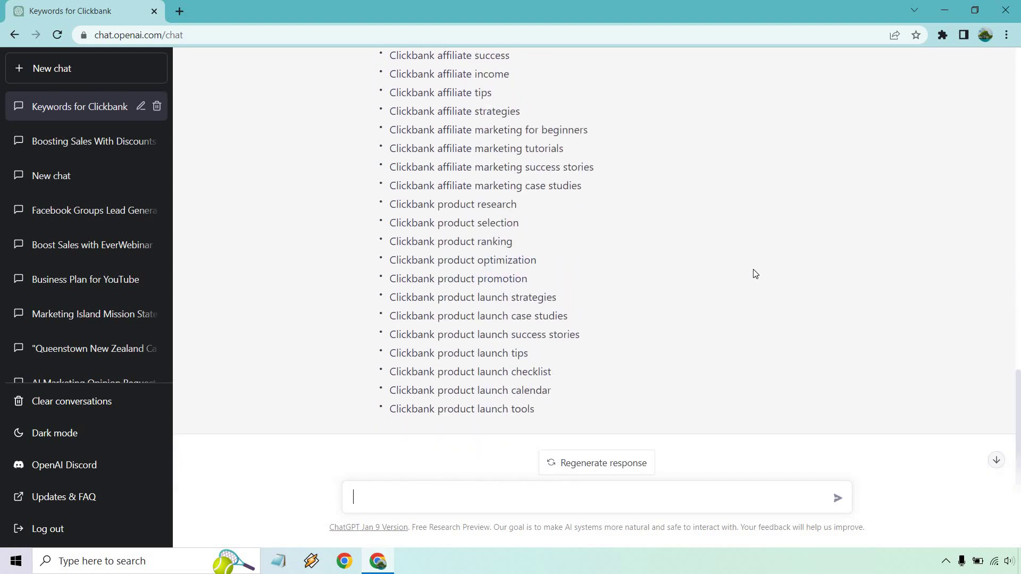
{"action": "scroll", "coordinate": [733, 323], "scroll_direction": "up", "scroll_amount": 20}
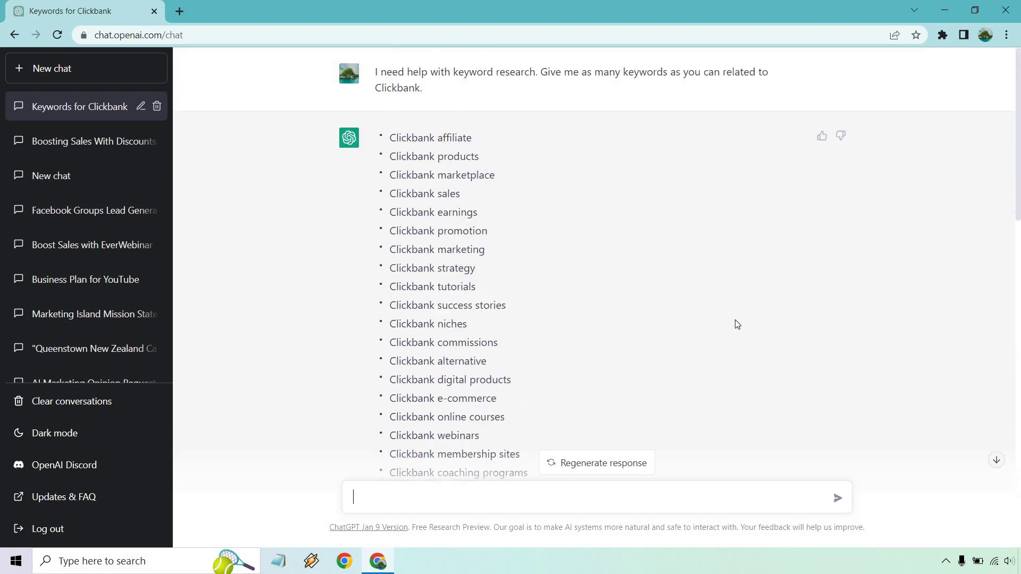
- In a new chat, send the pasted prompt requesting long-tail affiliate marketing keywords
{"action": "left_click", "coordinate": [77, 80]}
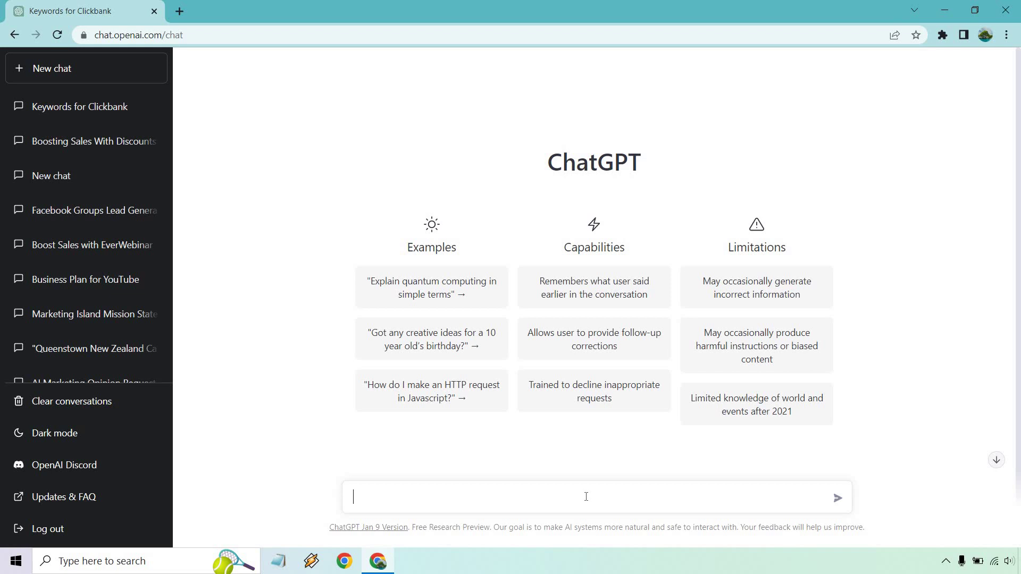
{"action": "type", "text": "Give me longtail keywords related to affiliate marketing."}
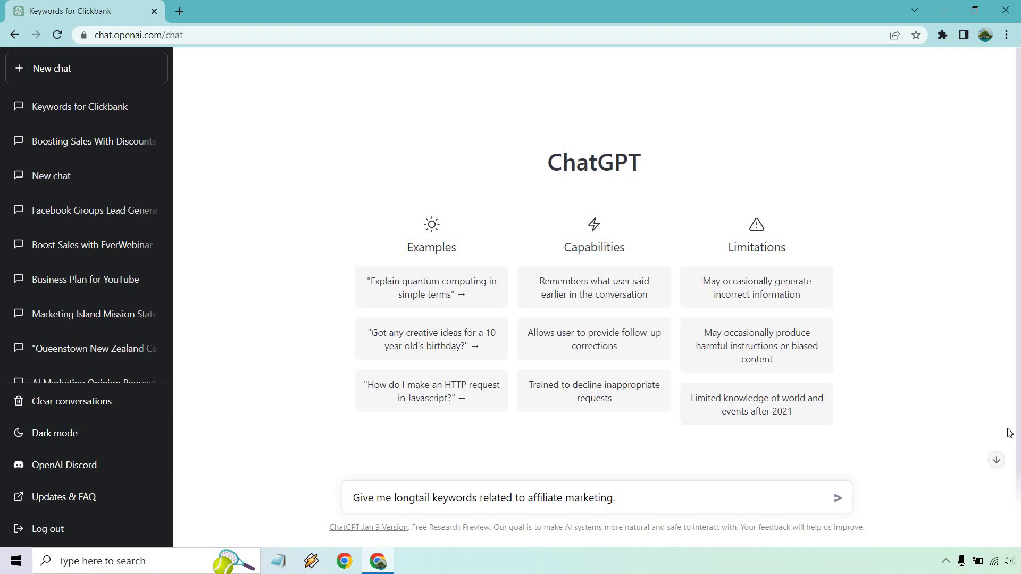
{"action": "key", "text": "Return"}
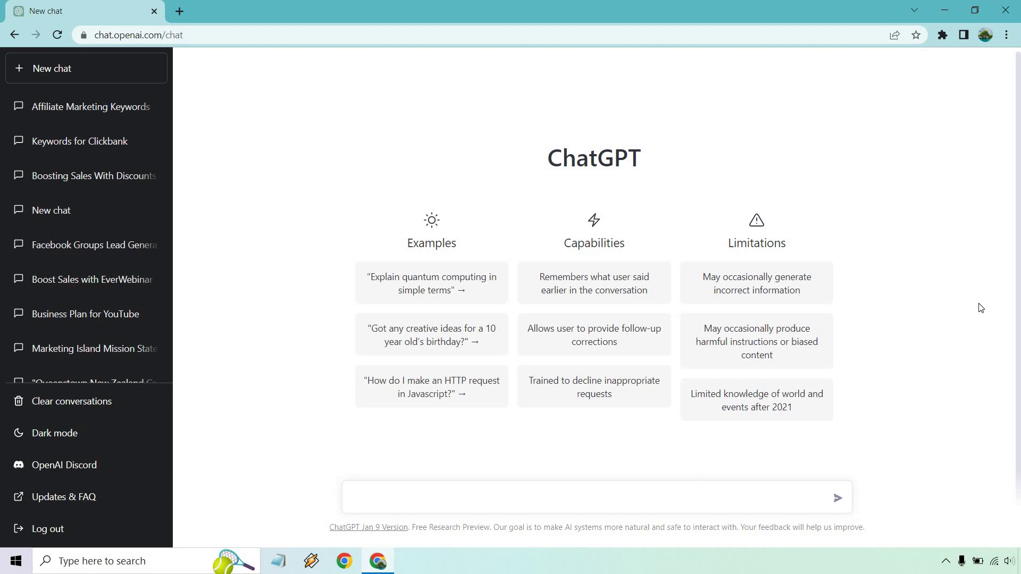
- Send the internet marketing keyword ideas prompt and copy 'Social media marketing' from the reply
{"action": "type", "text": "Give me keyword ideas that are related to internet marketing."}
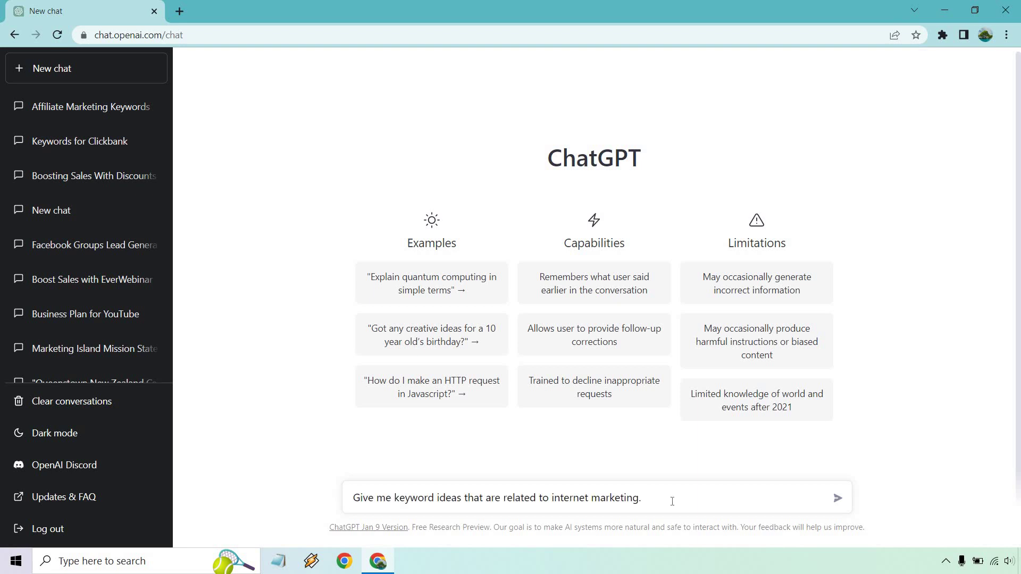
{"action": "key", "text": "Return"}
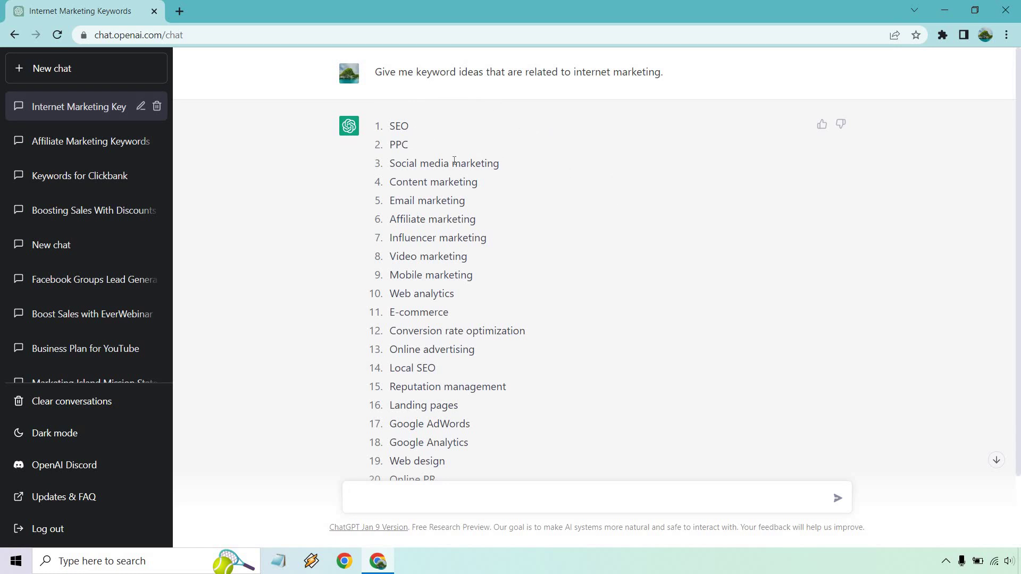
{"action": "left_click_drag", "start_coordinate": [454, 160], "coordinate": [390, 162]}
{"action": "key", "text": "ctrl+c"}
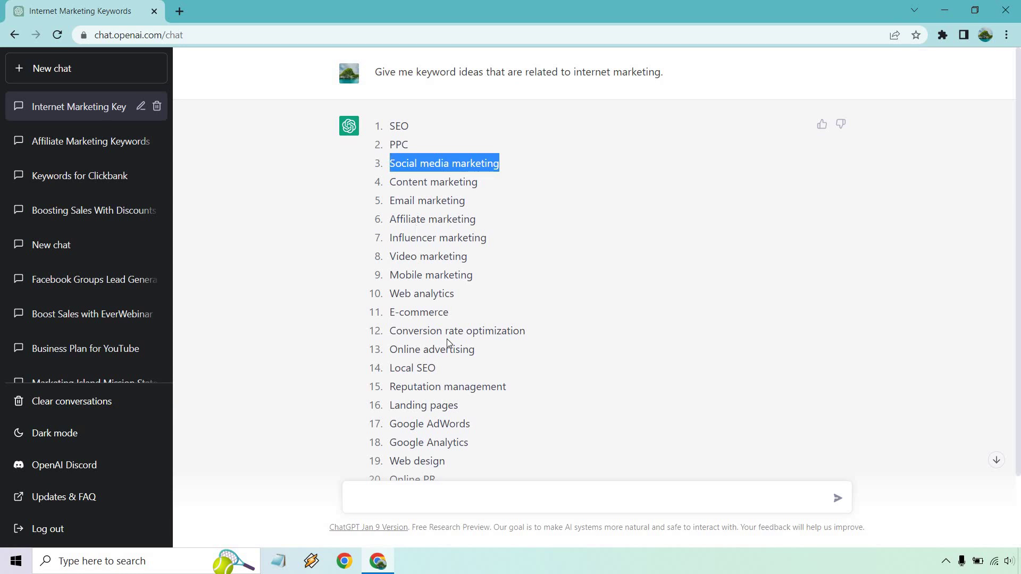
- Send the follow-up 'Give me Social media marketing keyword ideas' and review the returned list
{"action": "left_click", "coordinate": [479, 491]}
{"action": "type", "text": "G"}
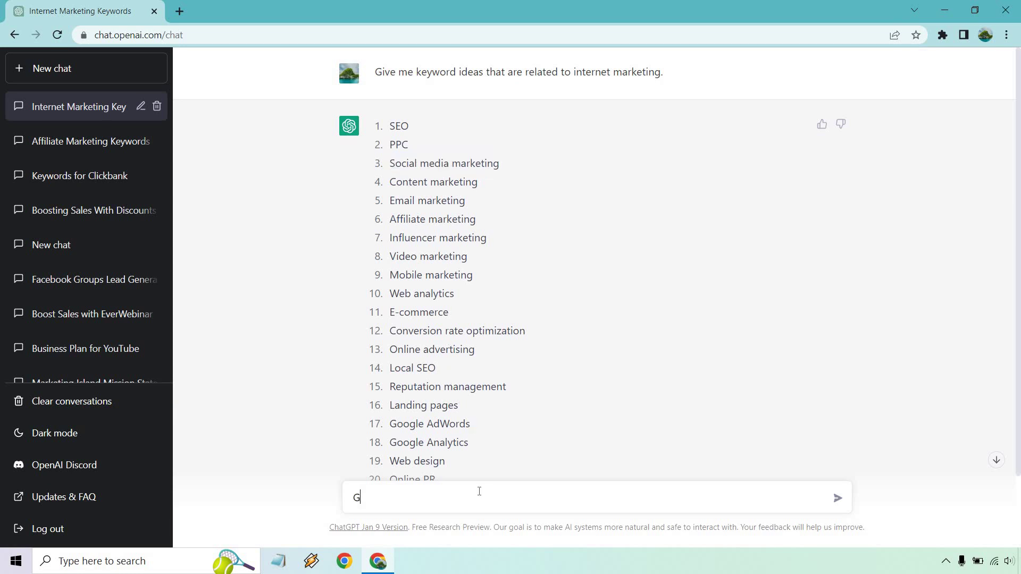
{"action": "type", "text": "ive me"}
{"action": "key", "text": "ctrl+v"}
{"action": "type", "text": "keyword ideas"}
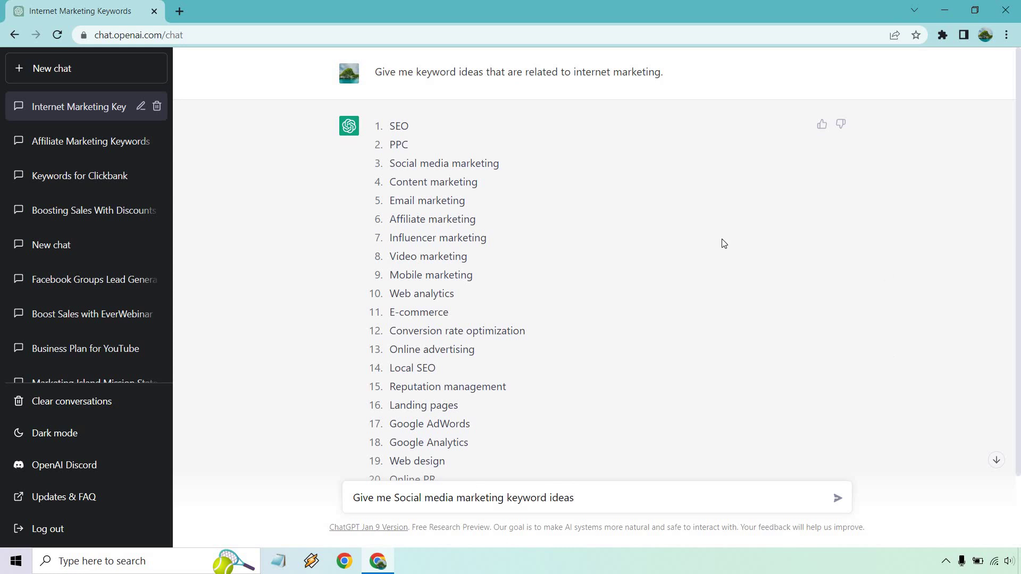
{"action": "scroll", "coordinate": [722, 241], "scroll_direction": "down", "scroll_amount": 2}
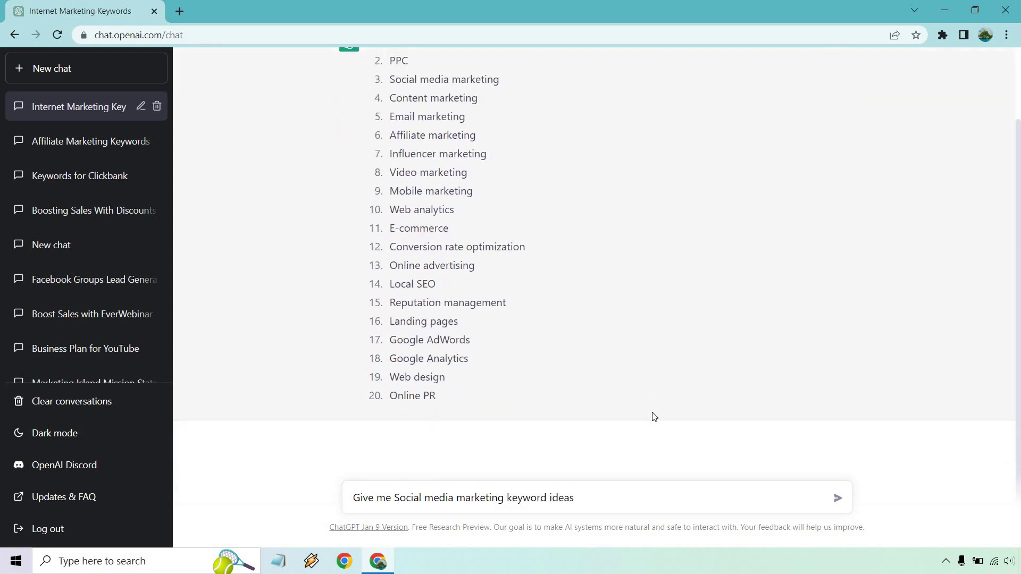
{"action": "key", "text": "Return"}
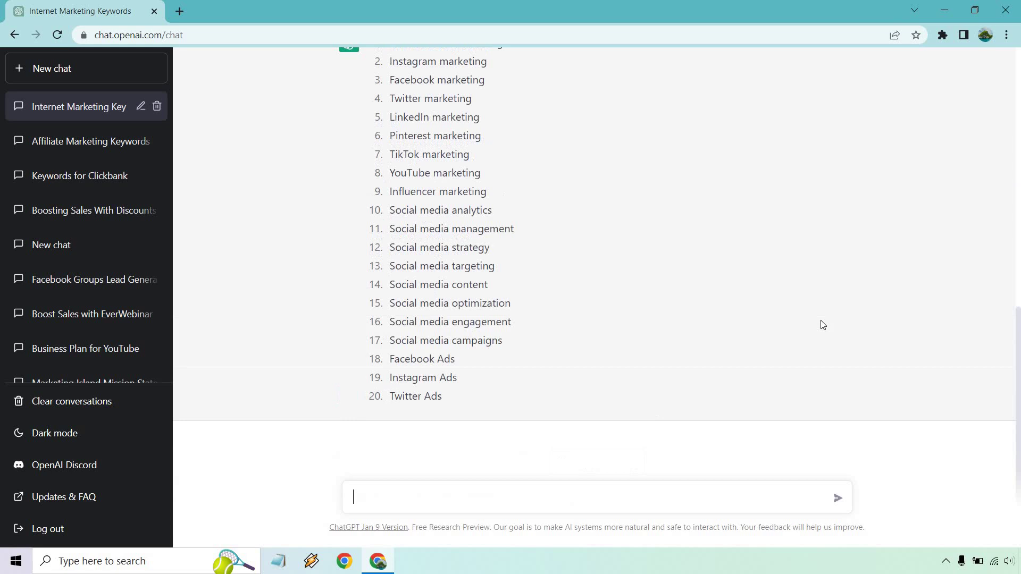
{"action": "scroll", "coordinate": [826, 325], "scroll_direction": "down", "scroll_amount": 2}
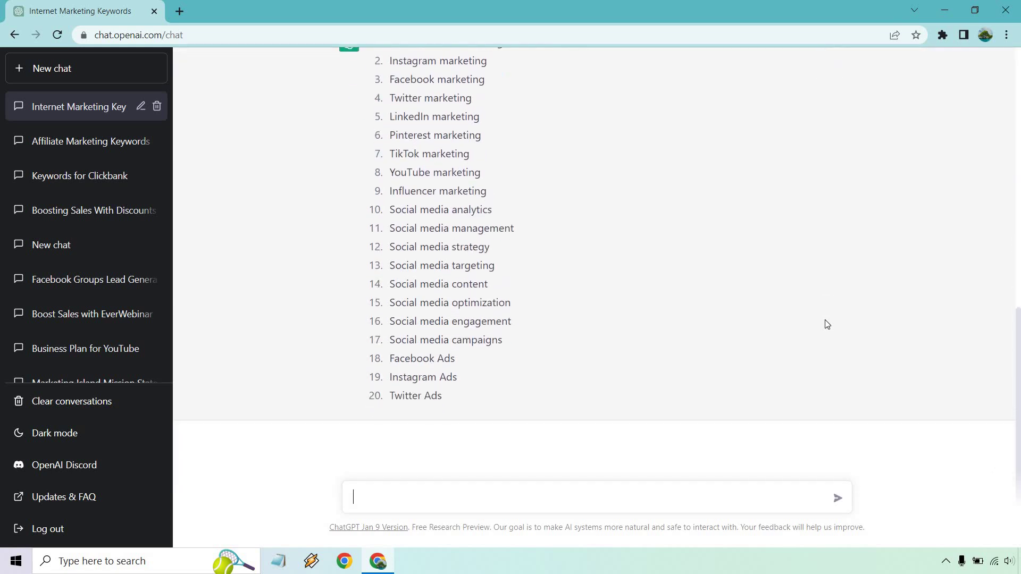
- Rework the Clickbank prompt to ask for Twitter marketing keywords and send it in a new chat
{"action": "type", "text": "I need help with keyword research. Give me as many keywords as you can related to Clickbank."}
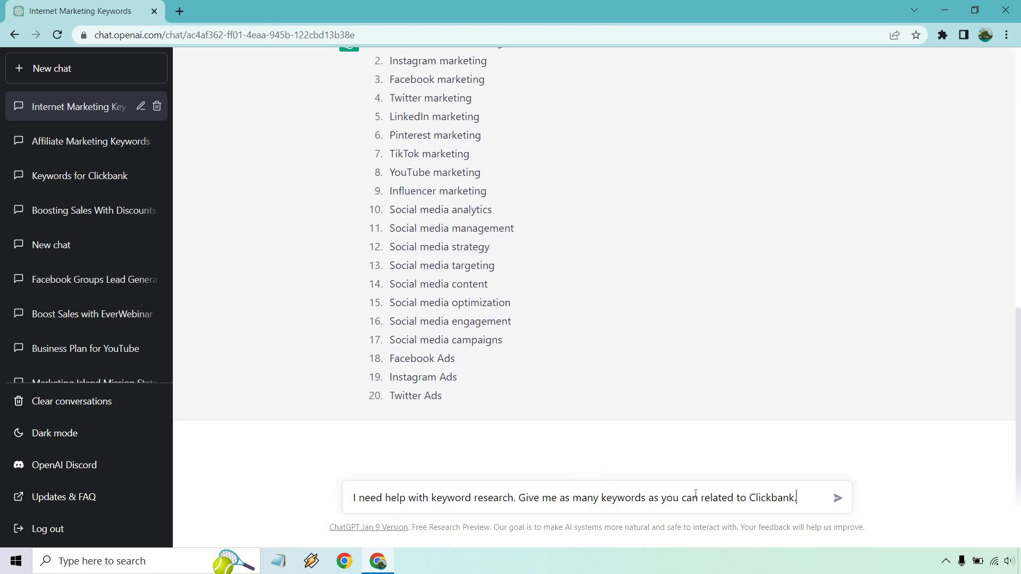
{"action": "scroll", "coordinate": [603, 298], "scroll_direction": "up", "scroll_amount": 1}
{"action": "scroll", "coordinate": [602, 298], "scroll_direction": "up", "scroll_amount": 1}
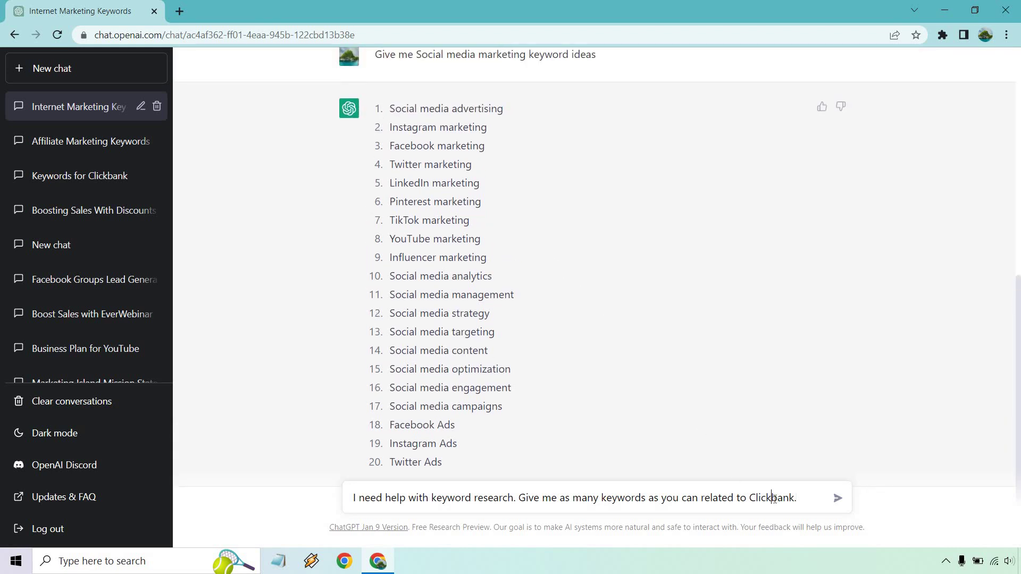
{"action": "type", "text": "Twitter marketing"}
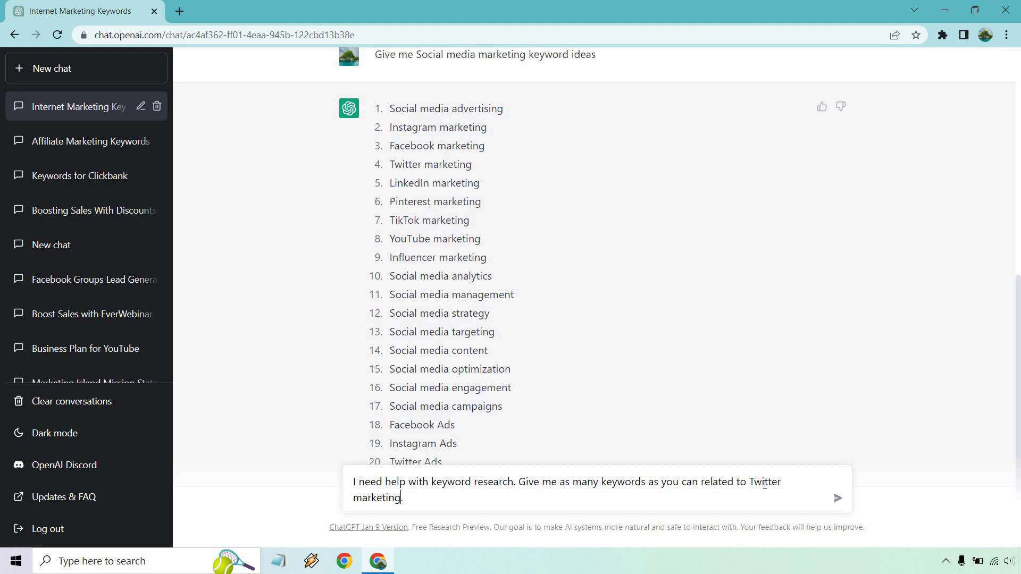
{"action": "key", "text": "ctrl+a"}
{"action": "key", "text": "ctrl+c"}
{"action": "left_click", "coordinate": [48, 69]}
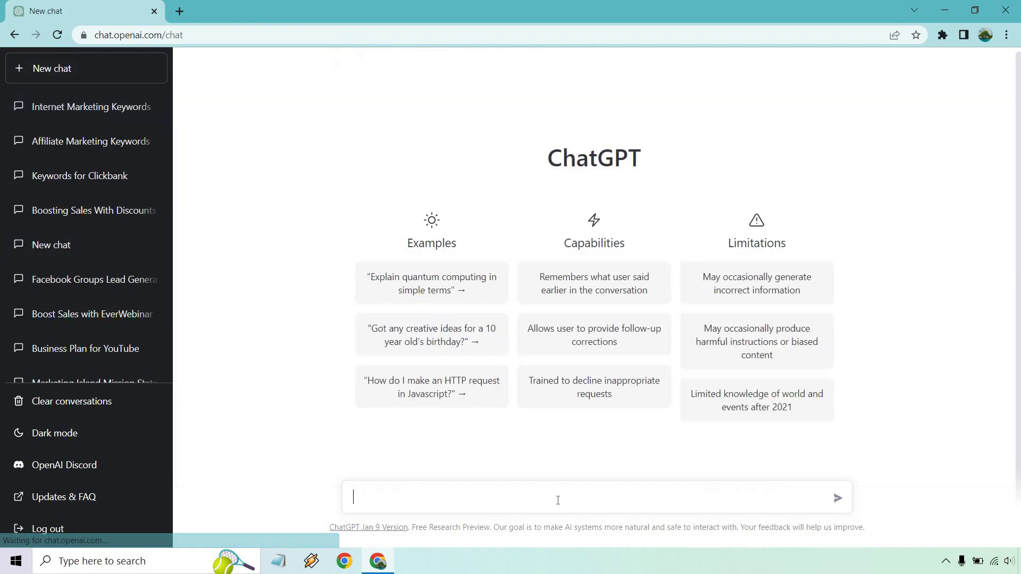
{"action": "key", "text": "ctrl+v"}
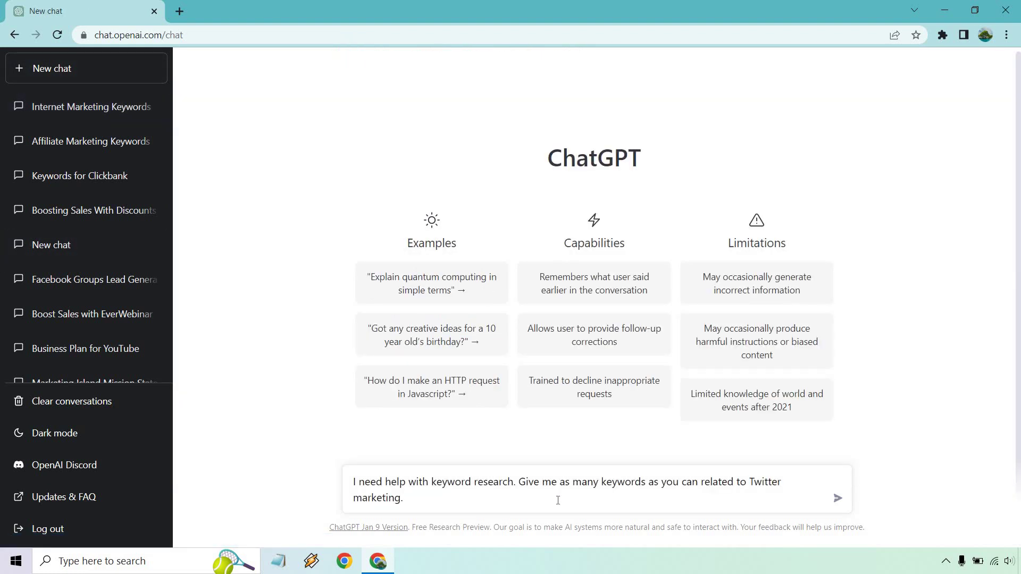
{"action": "key", "text": "Return"}
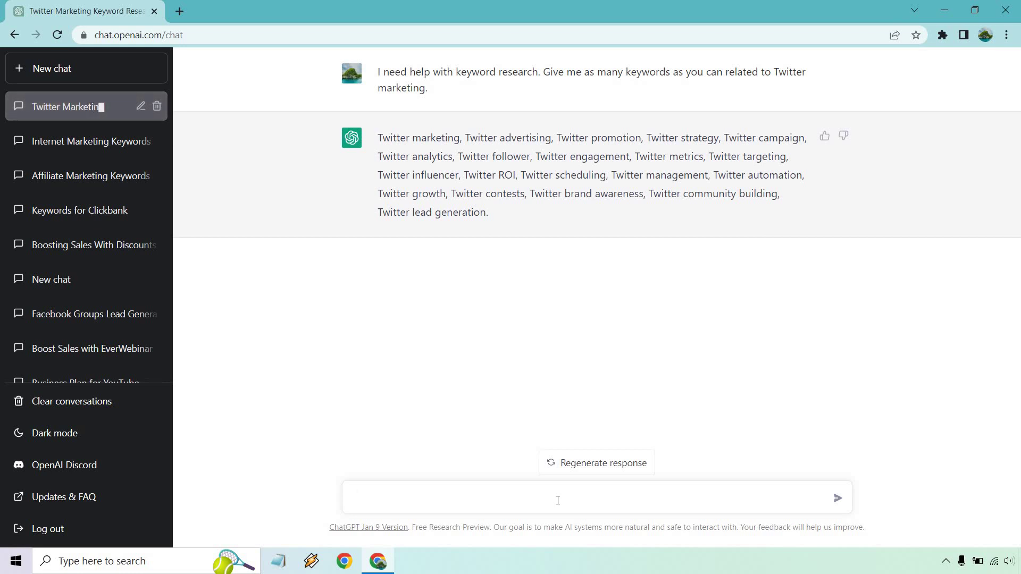